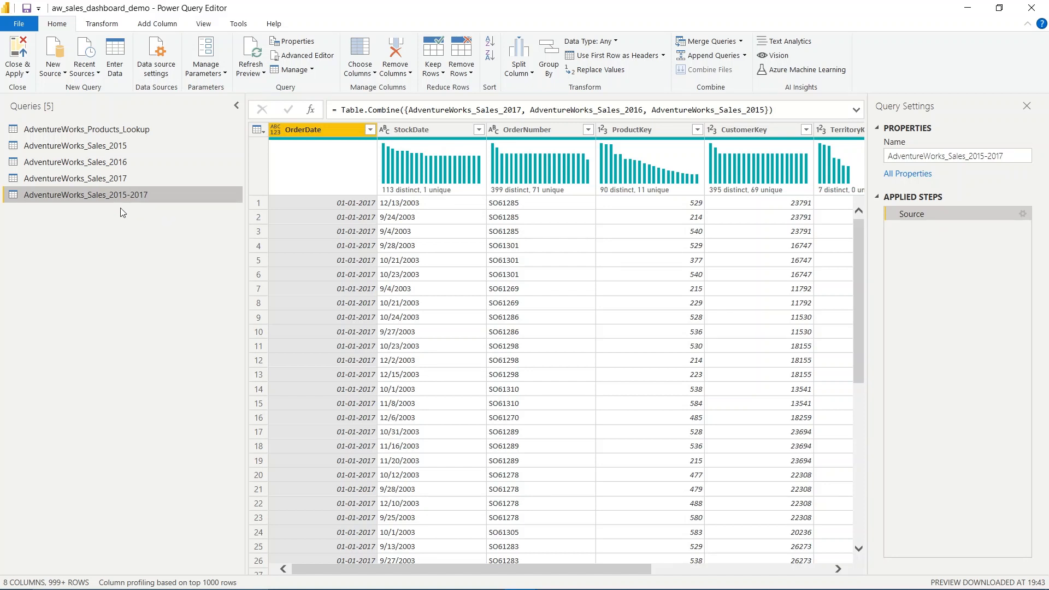
Step: Browse for a Text/CSV source and create a folder named "append folder" inside AdventureWorks+CSV+Files
click(57, 71)
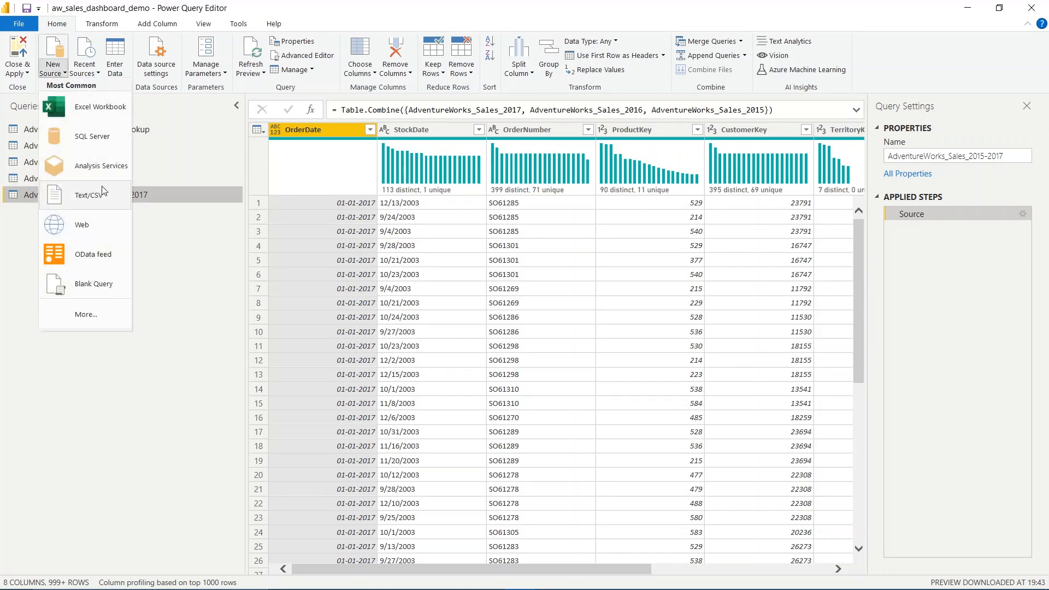
click(103, 192)
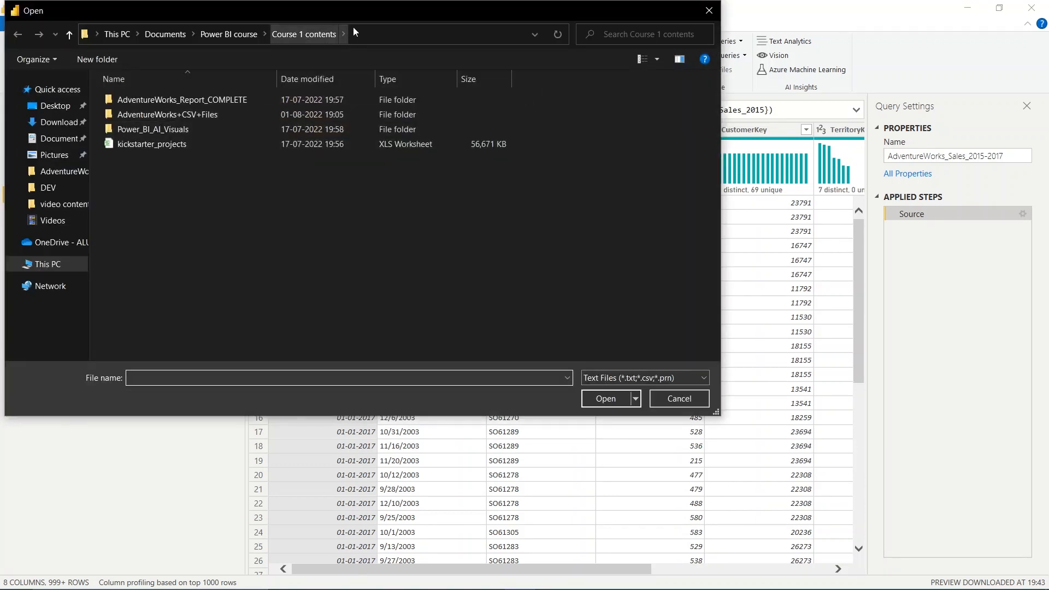
drag(372, 13, 489, 12)
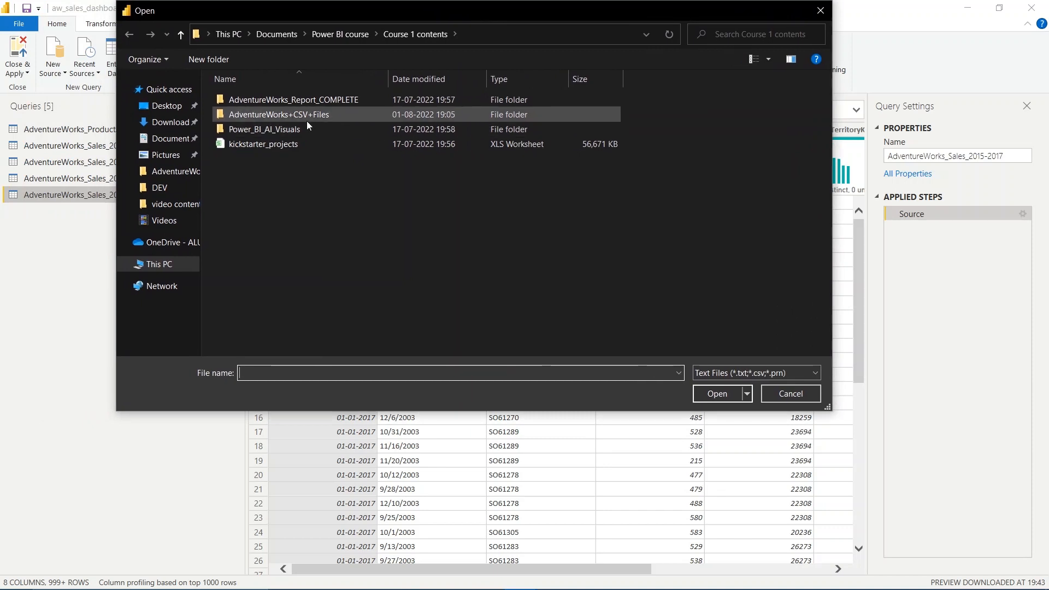
double_click(316, 118)
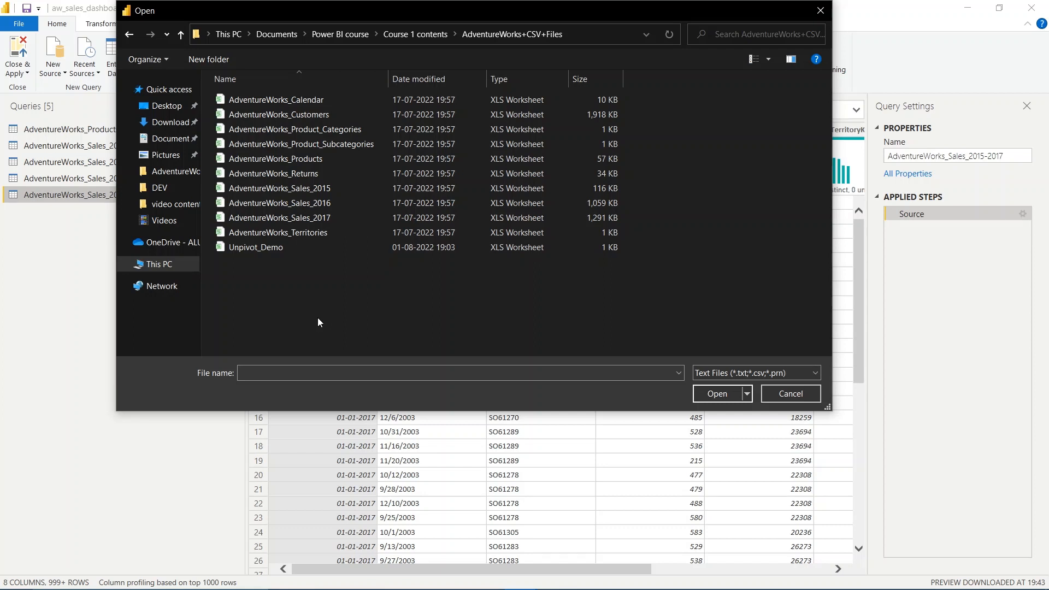
key(ctrl+shift+n)
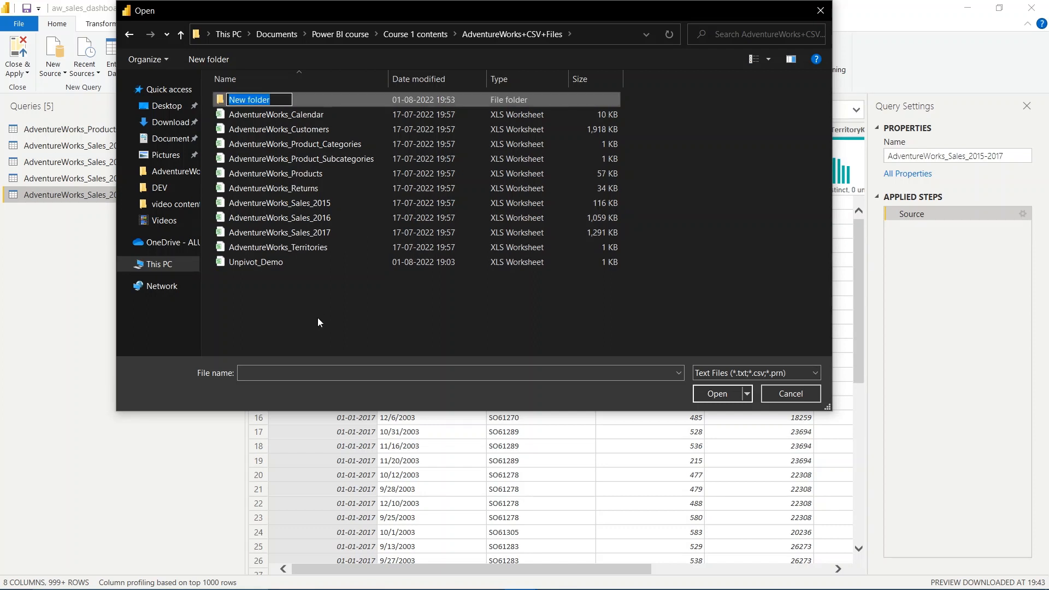
text(append)
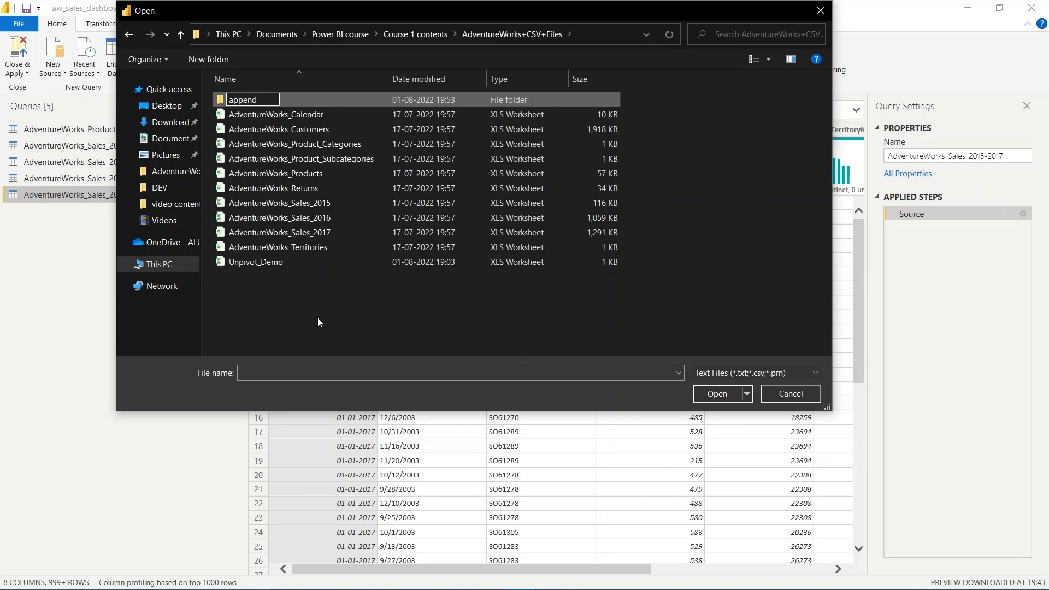
text( folder)
key(Return)
Step: Move the AdventureWorks_Sales_2015, AdventureWorks_Sales_2016 and AdventureWorks_Sales_2017 files into append folder and close the file browser without importing
click(312, 204)
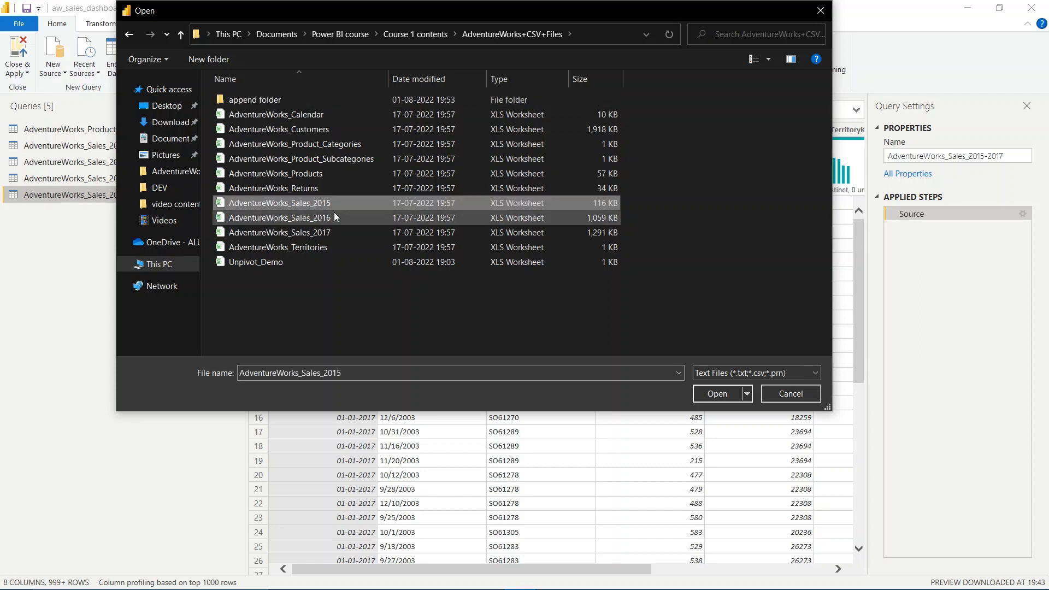
click(333, 213)
click(345, 227)
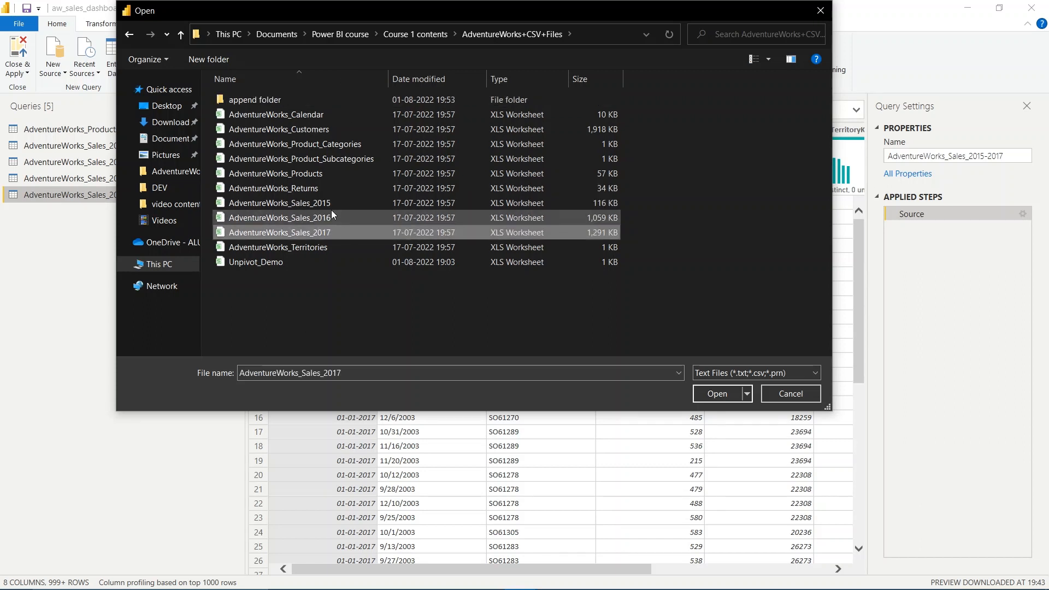
click(314, 205)
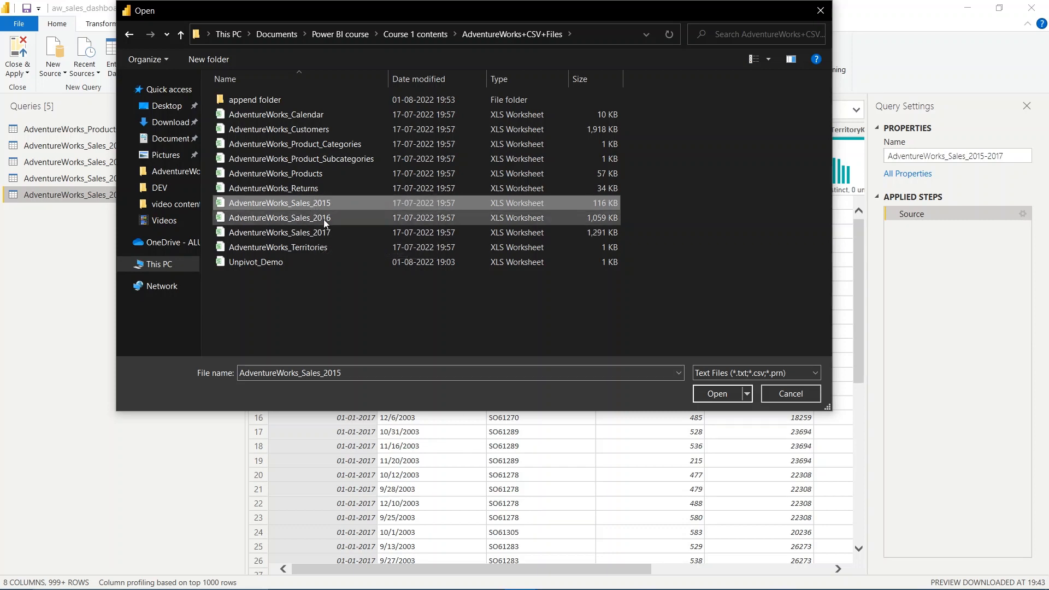
click(338, 234)
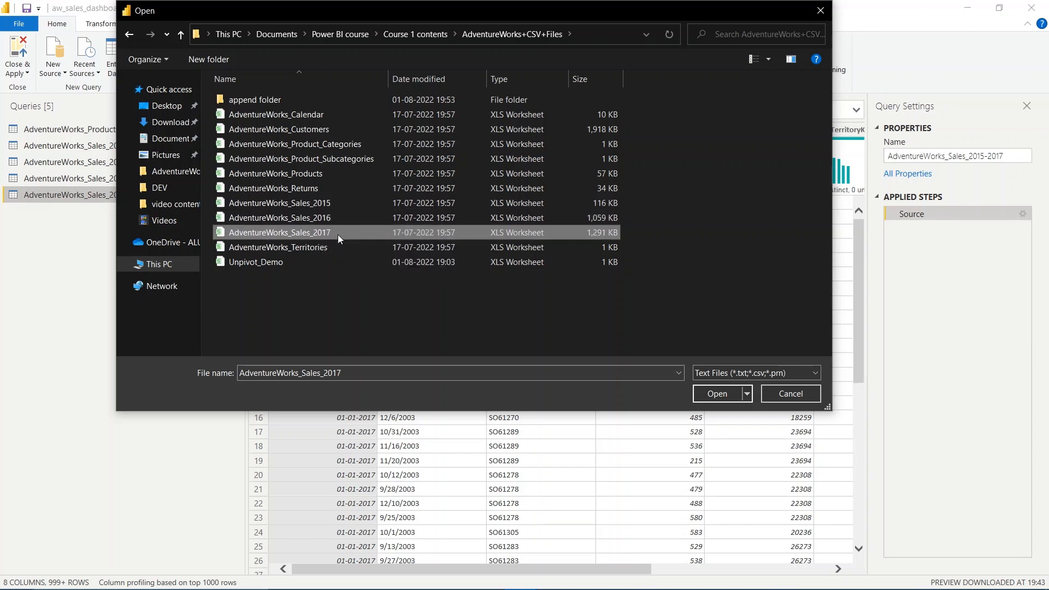
click(330, 205)
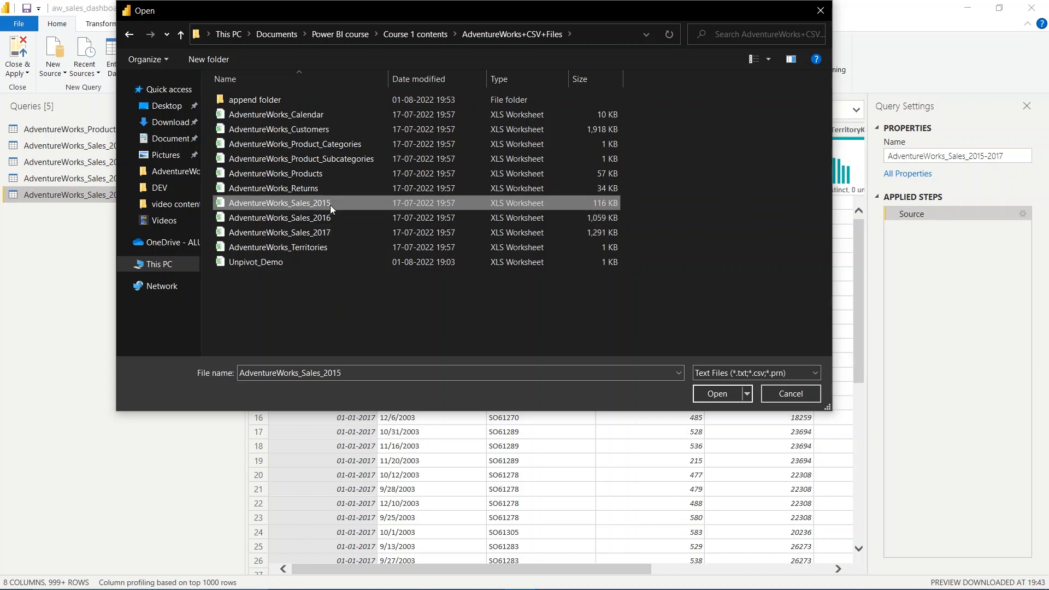
drag(330, 205, 318, 97)
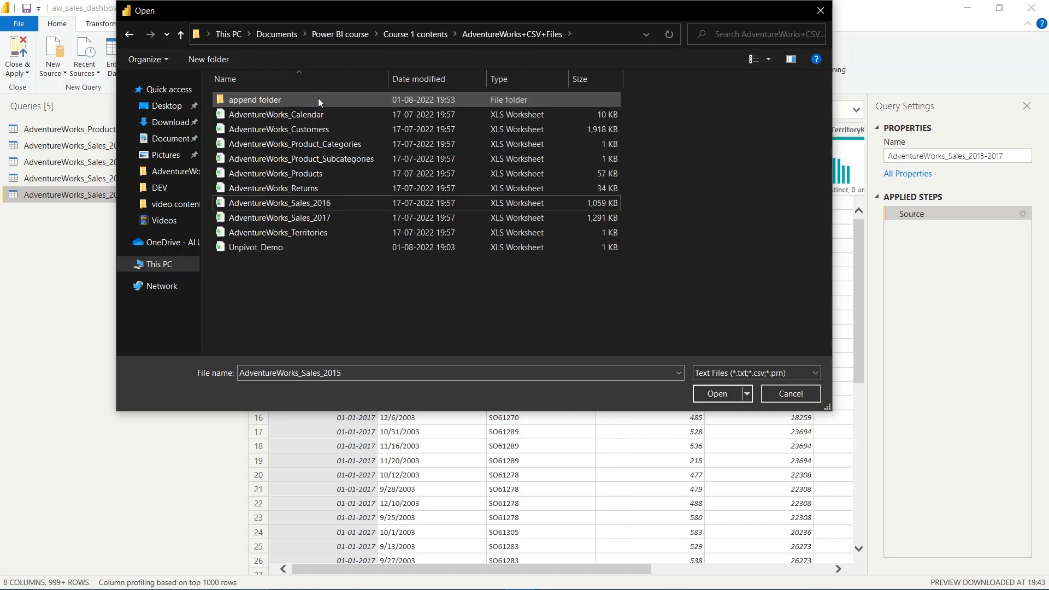
drag(321, 204, 318, 96)
drag(334, 198, 328, 100)
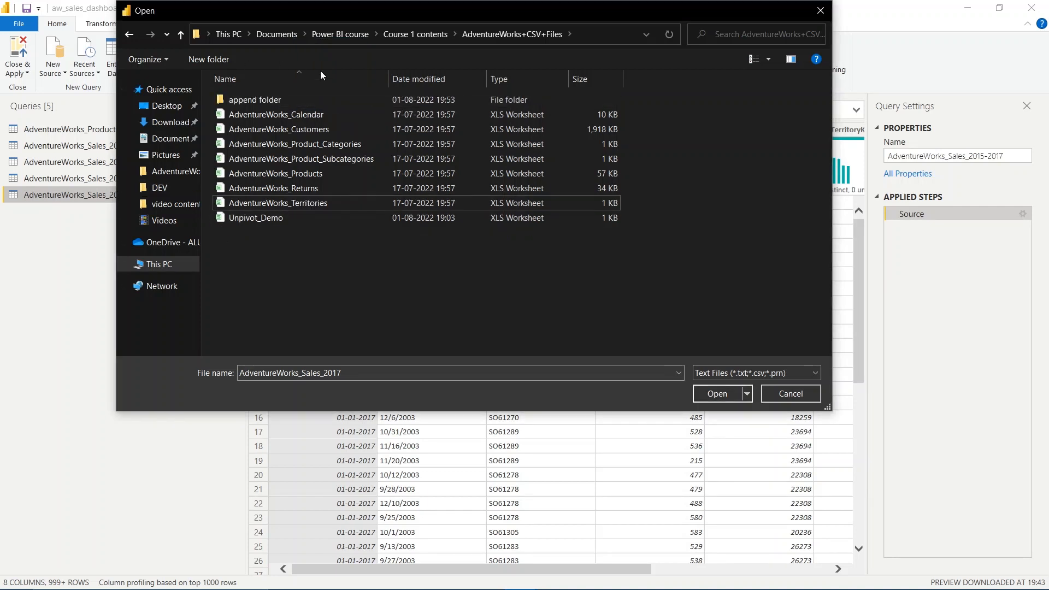
click(268, 100)
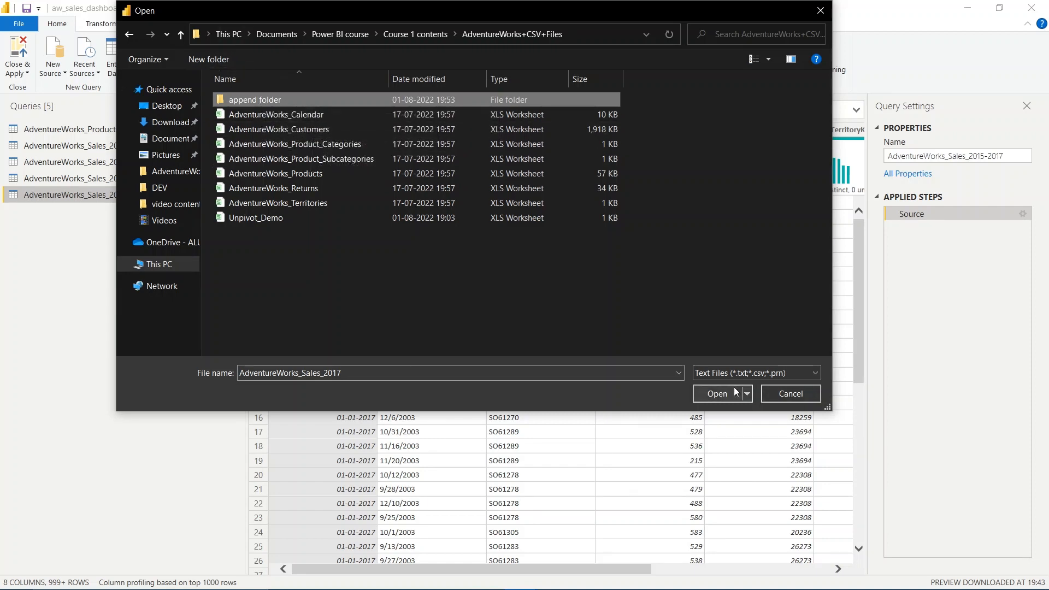
click(782, 394)
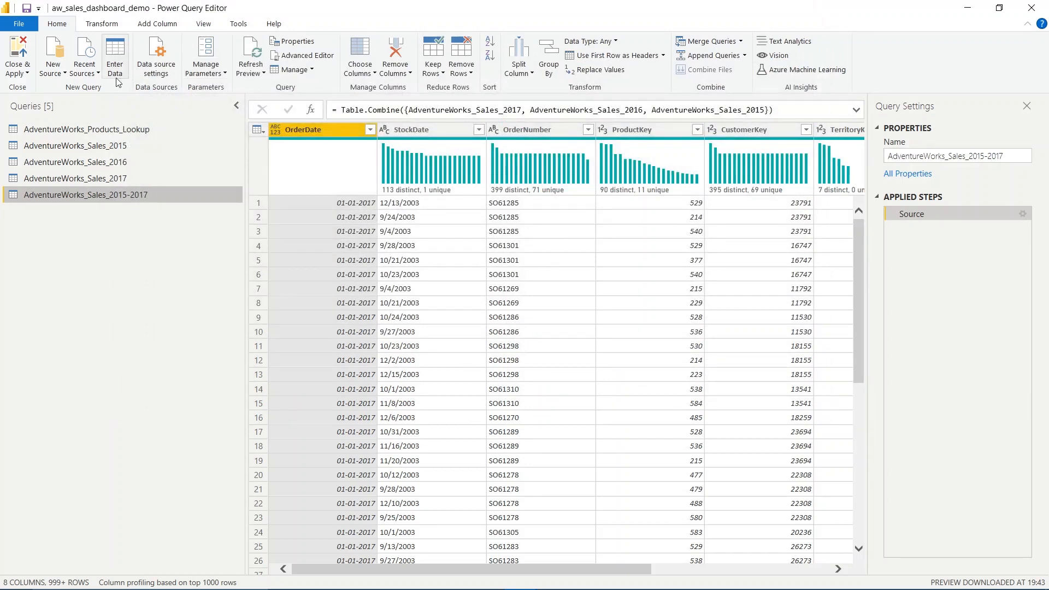
Step: Start a new query that connects to a Folder data source
click(63, 73)
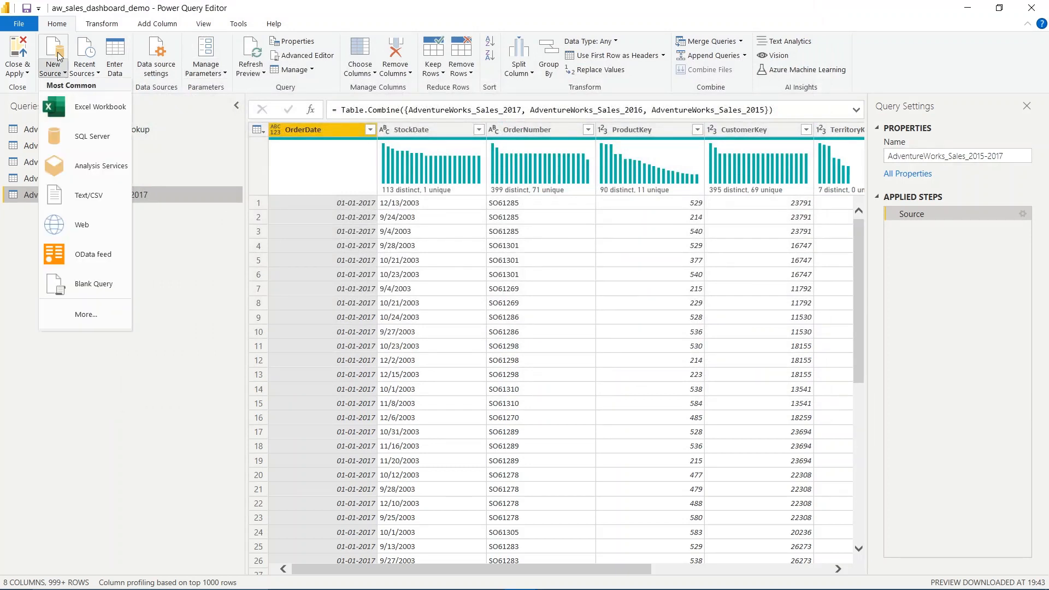
click(88, 319)
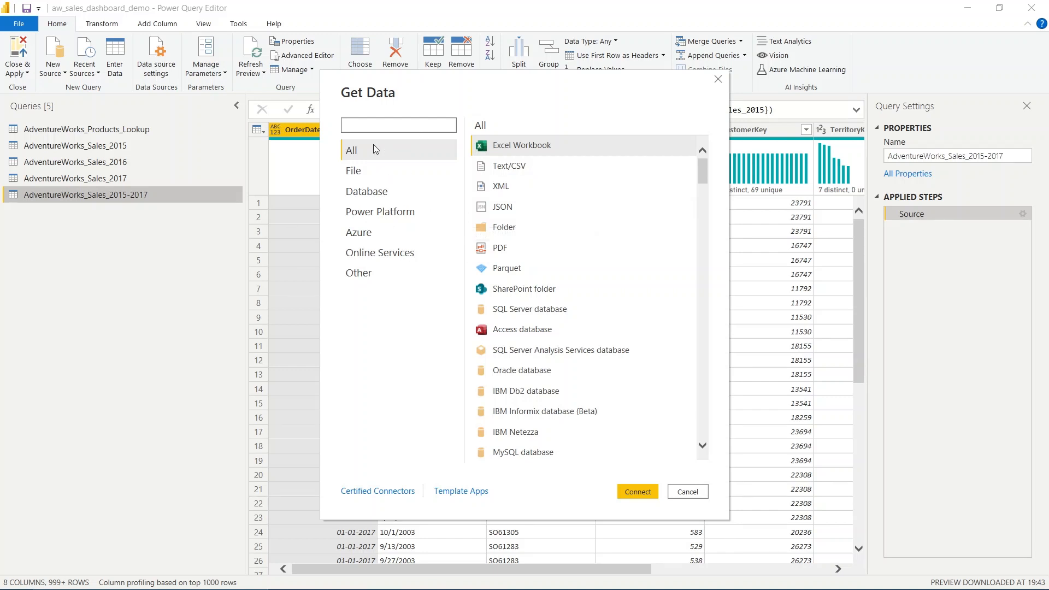
click(516, 226)
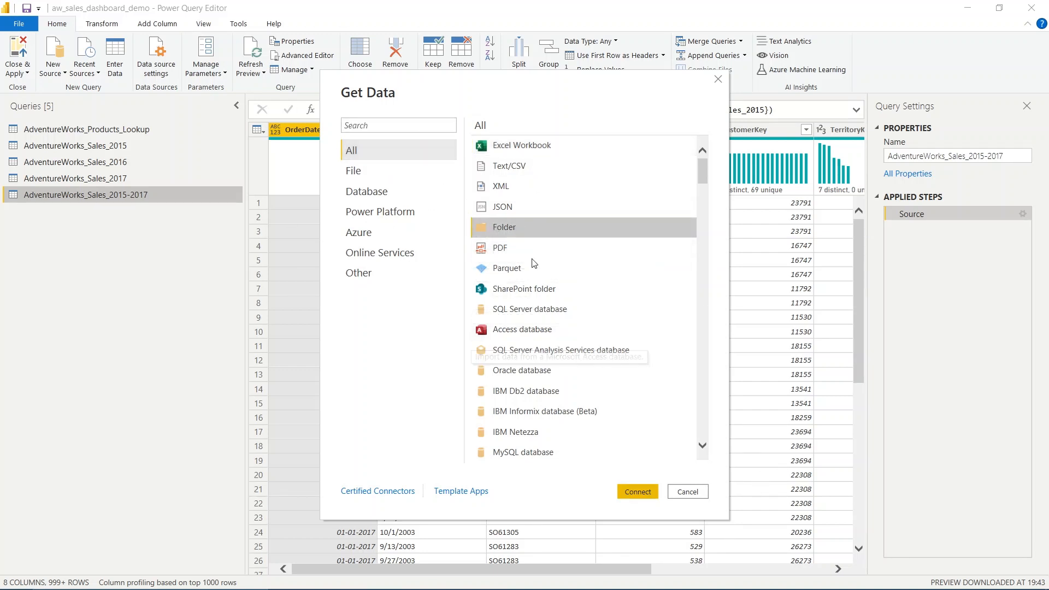
click(640, 493)
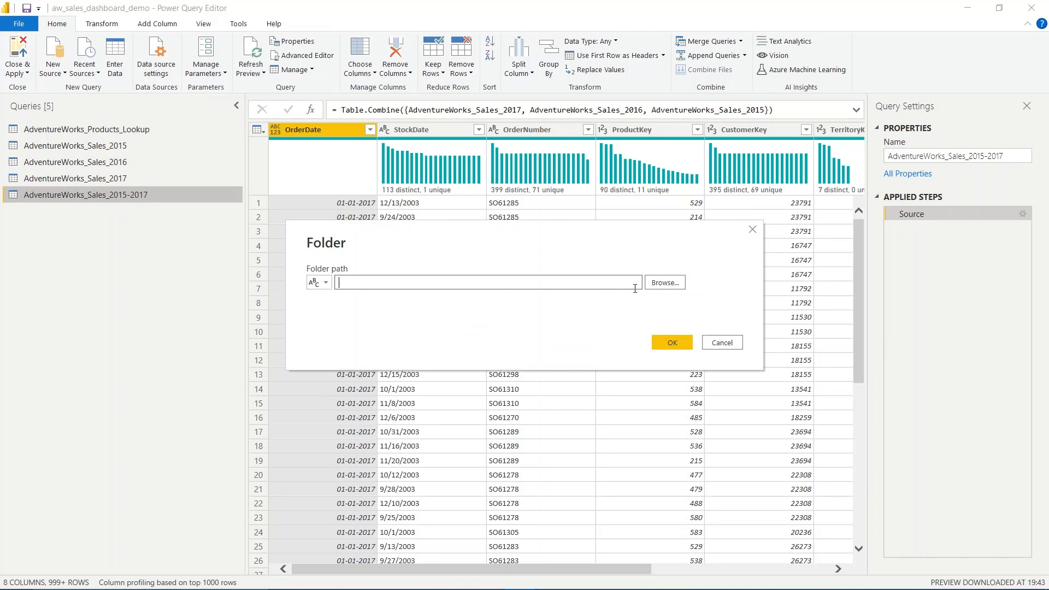
Step: Set the source folder to Documents\Power BI course\Course 1 contents\AdventureWorks+CSV+Files\append folder and confirm the path
click(674, 283)
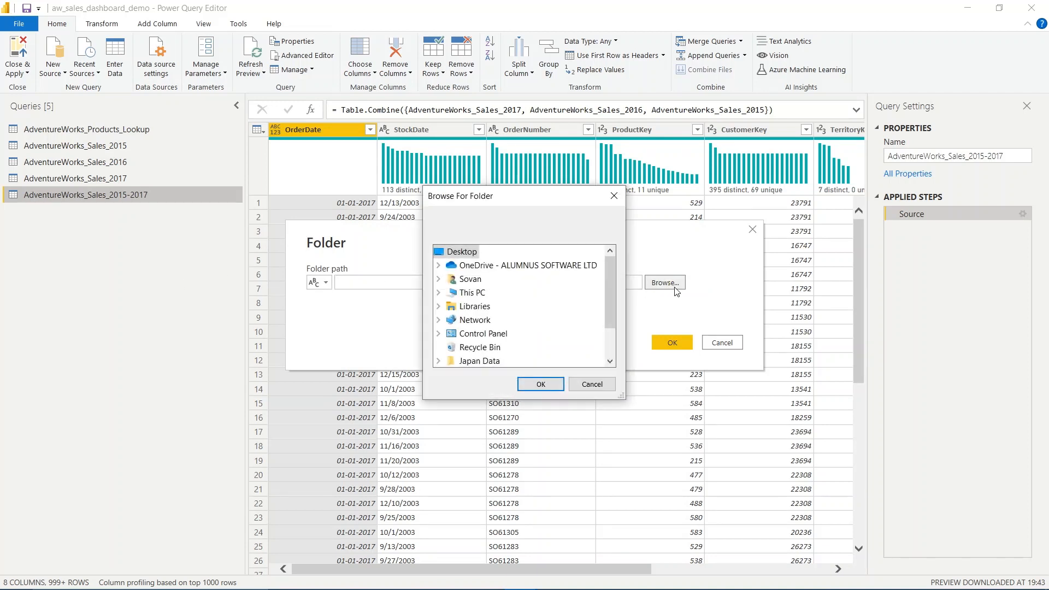
double_click(475, 296)
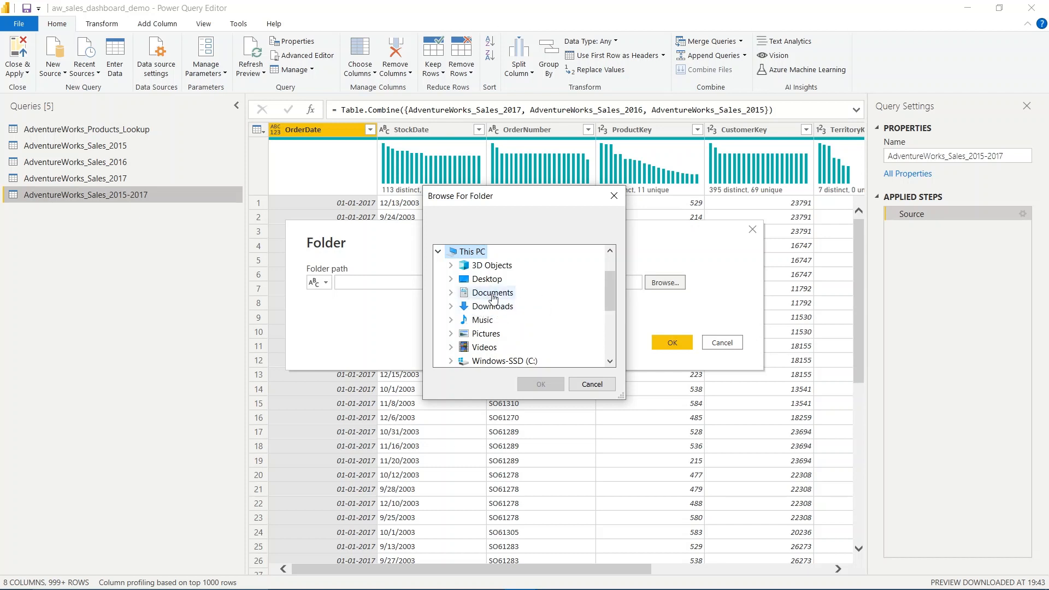
double_click(493, 295)
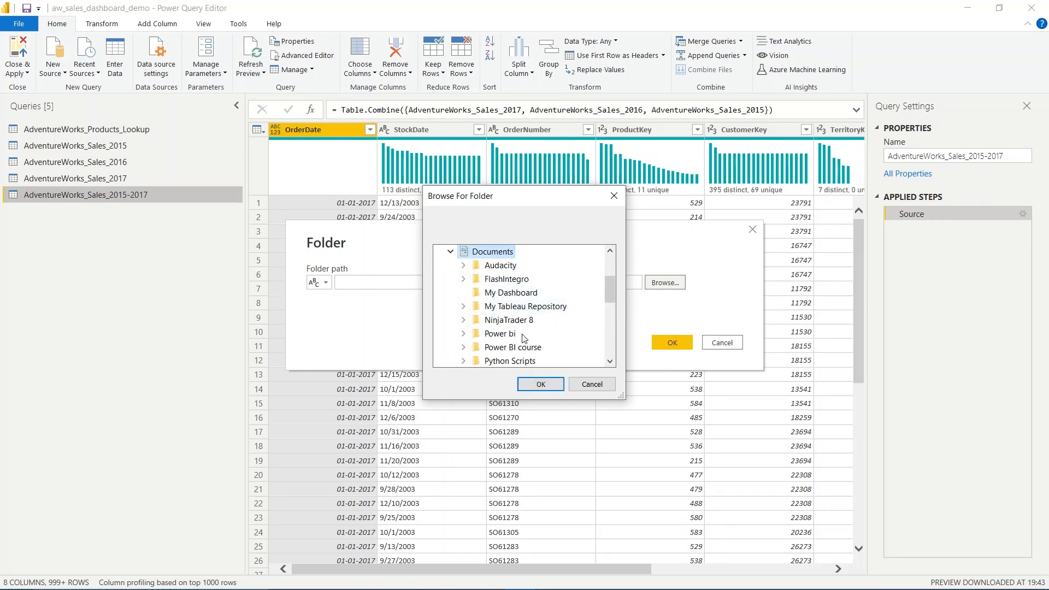
scroll(527, 343, down, 1)
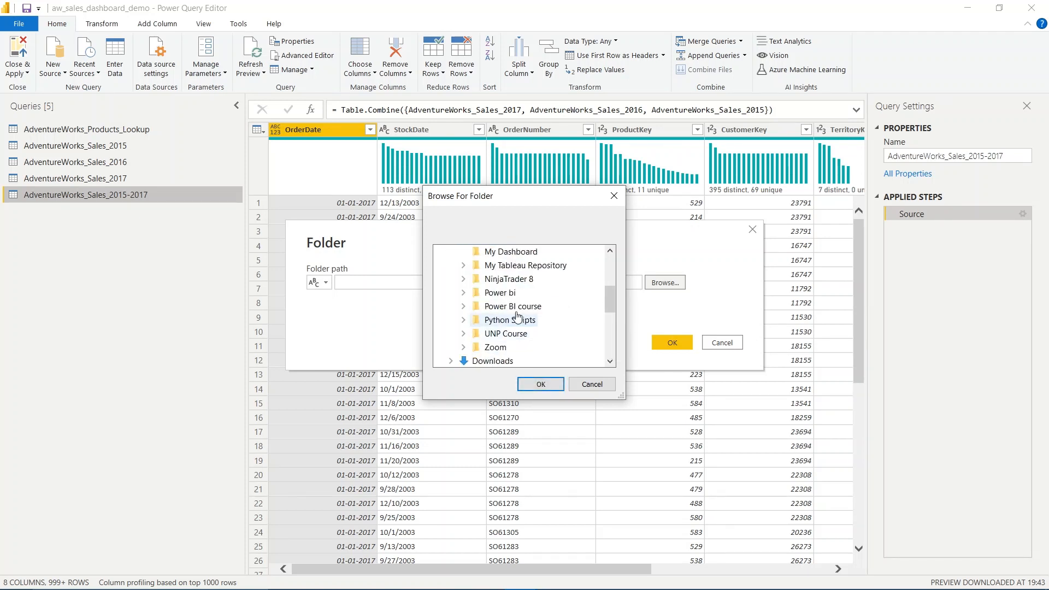
double_click(505, 334)
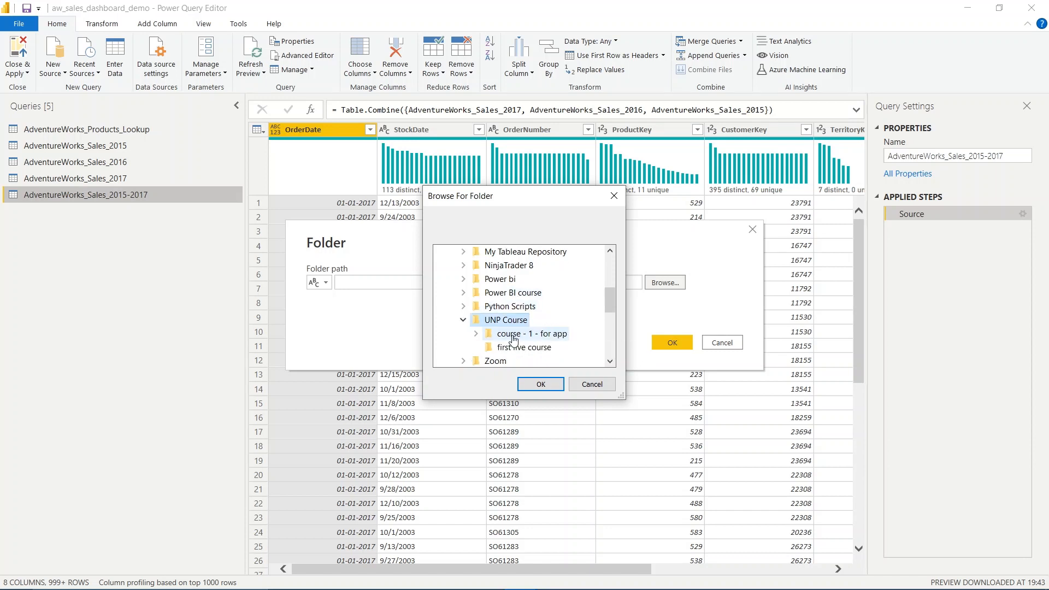
double_click(523, 294)
double_click(525, 308)
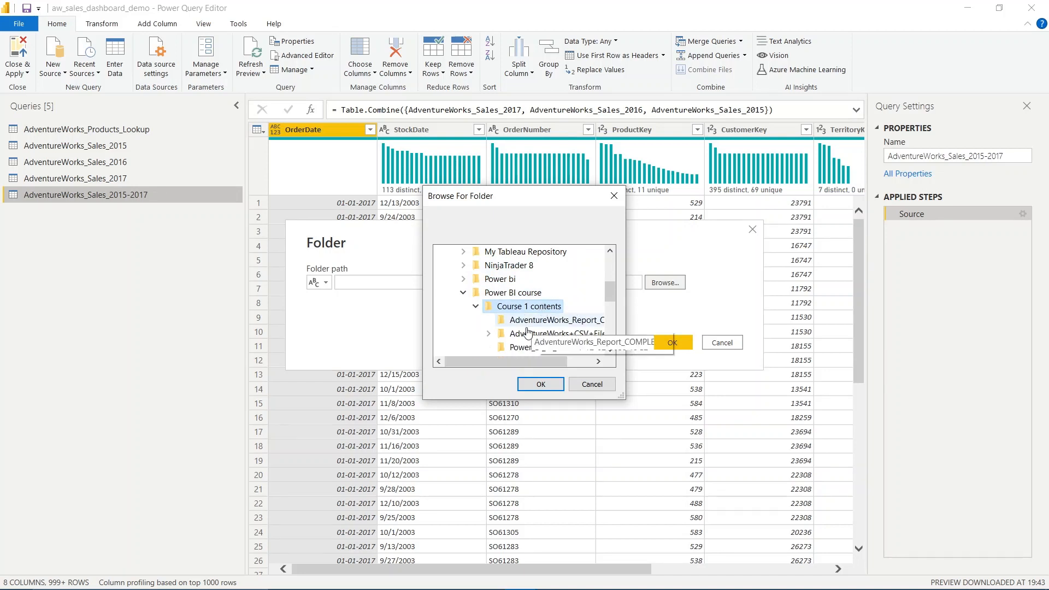
double_click(528, 333)
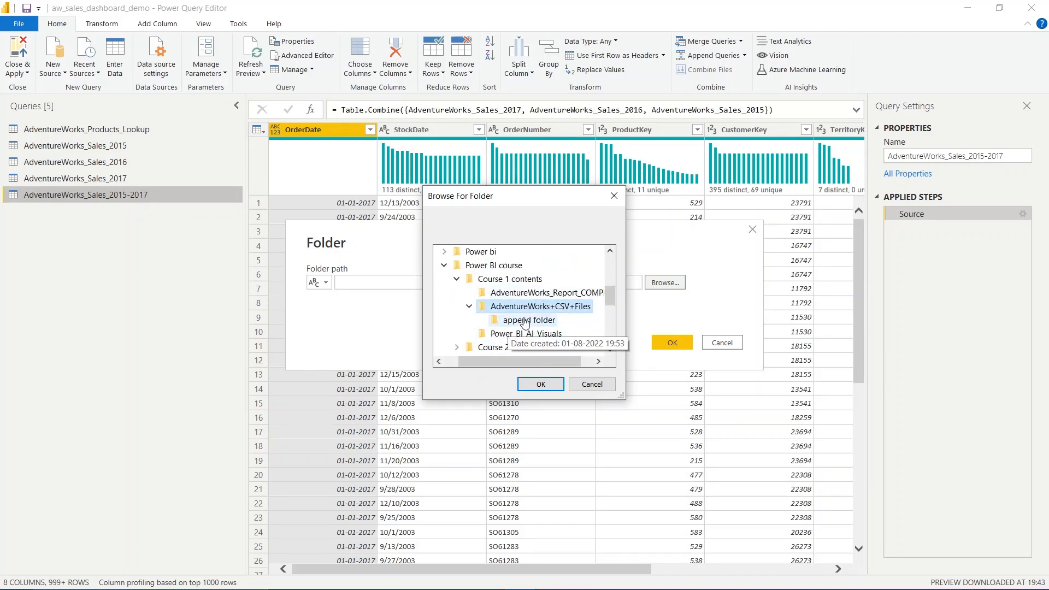
click(572, 319)
click(541, 385)
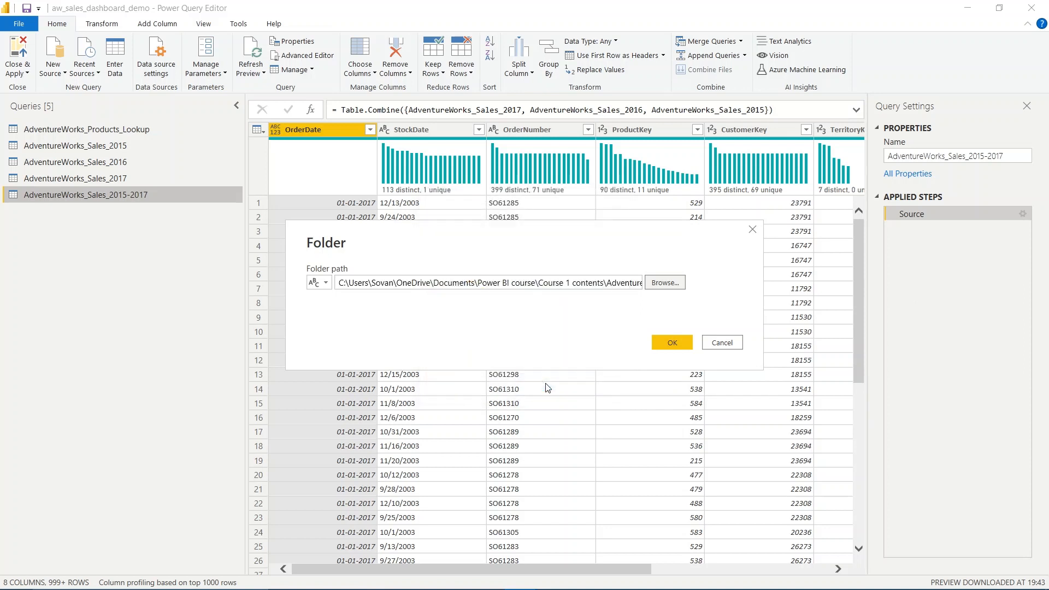
drag(536, 283, 710, 285)
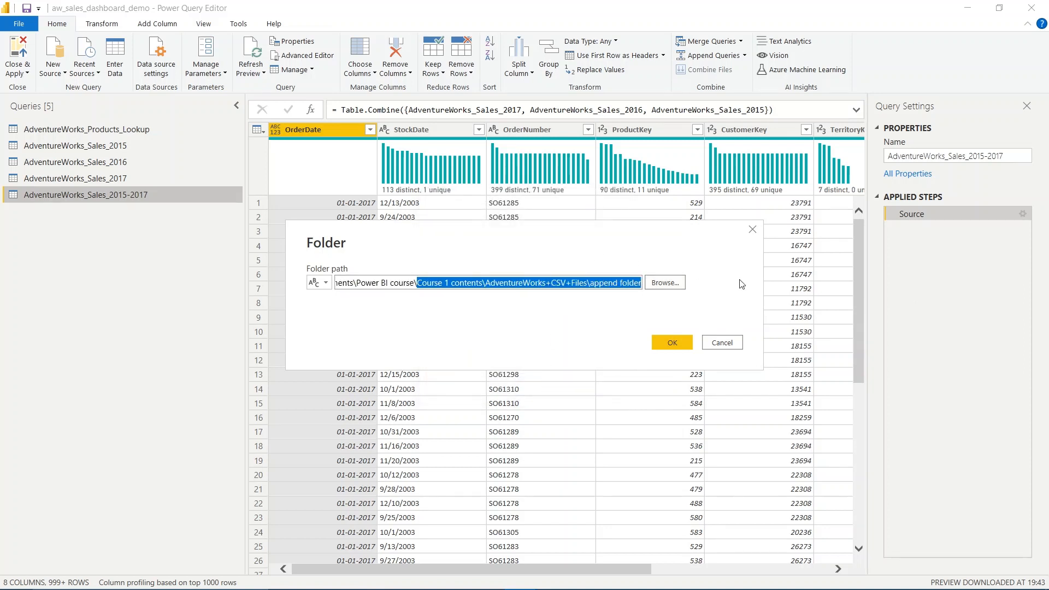
click(685, 344)
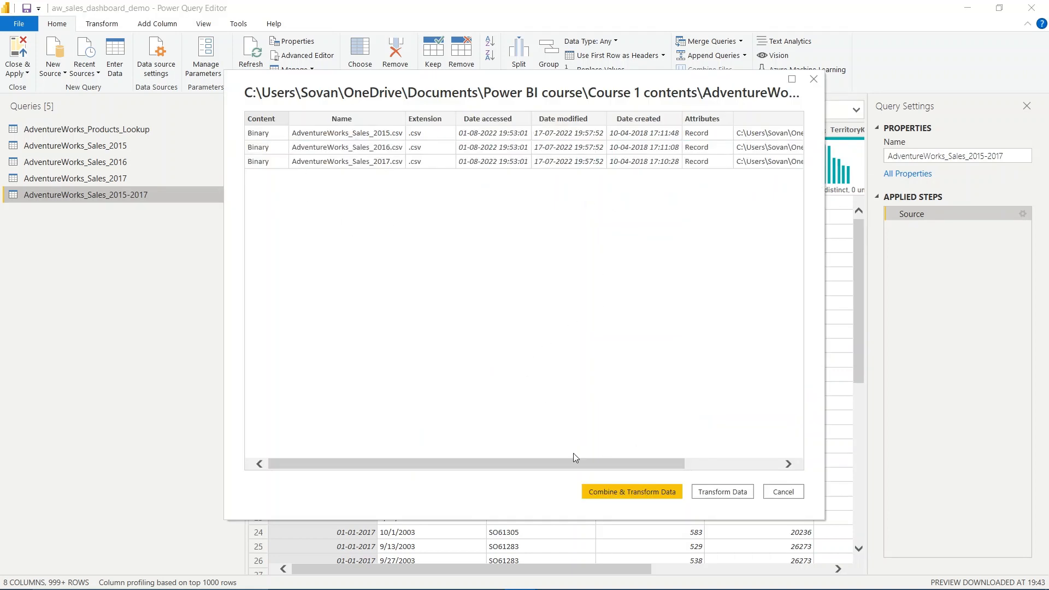
Step: Review the folder's file list across to the Folder Path column and load it with Transform Data, without combining the files
mouse_move(574, 454)
mouse_down()
mouse_move(663, 462)
mouse_move(574, 461)
mouse_up()
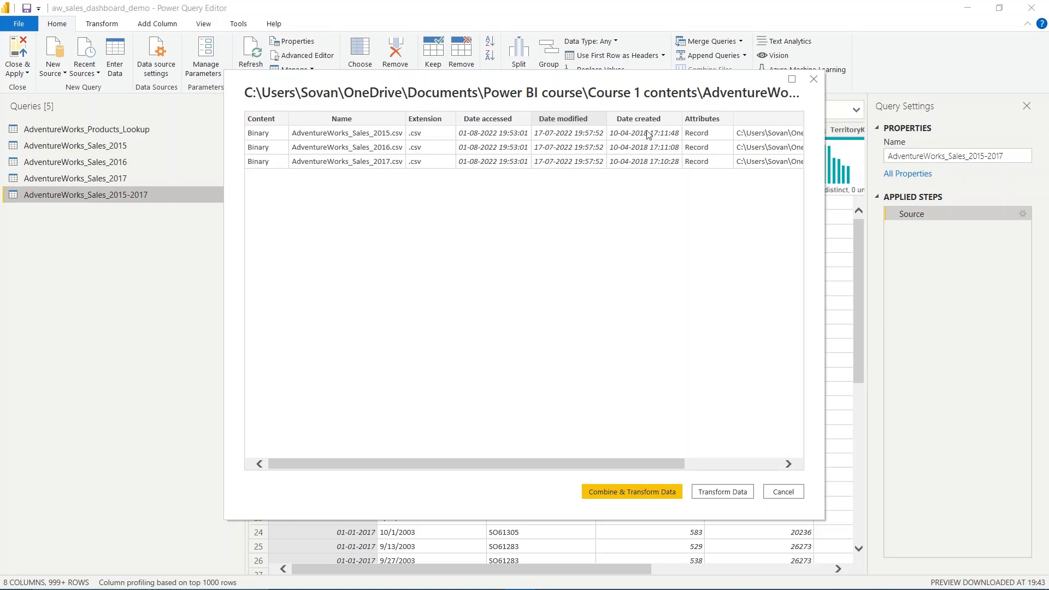
drag(568, 470, 671, 466)
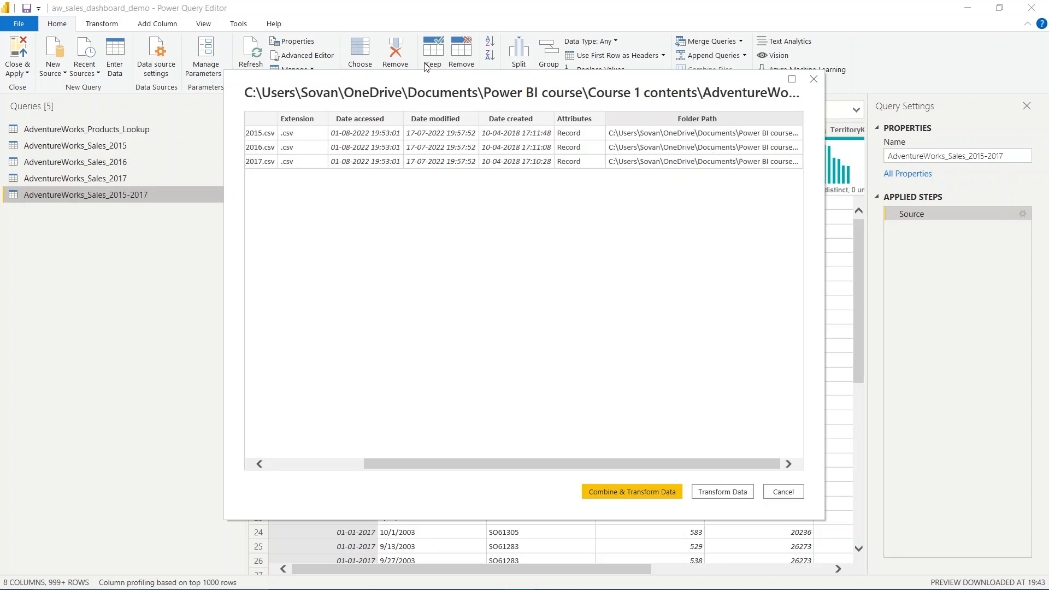
click(721, 491)
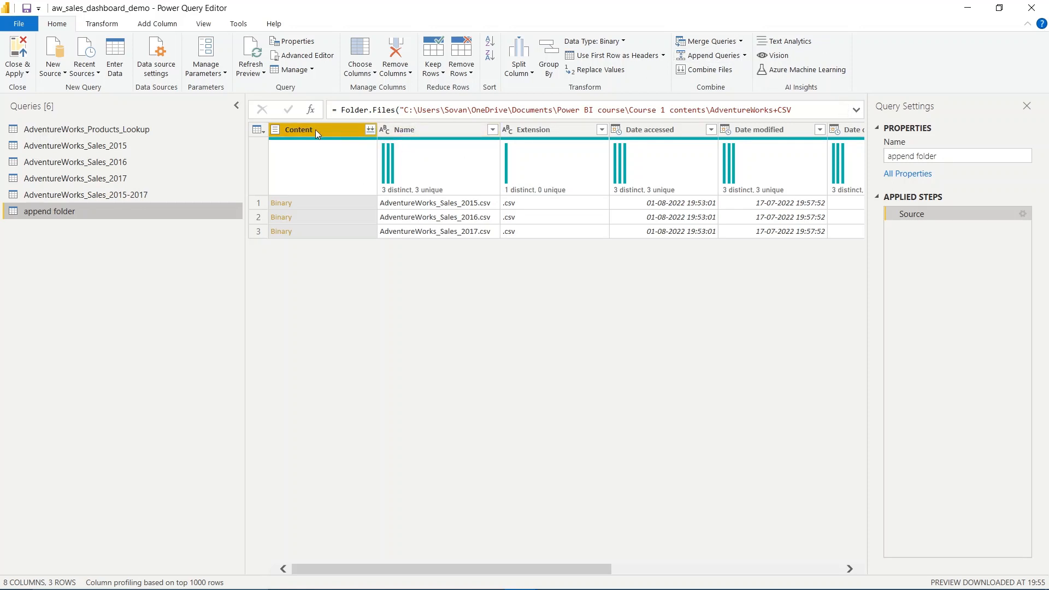
Step: Combine the folder's files from the Content column, using AdventureWorks_Sales_2015.csv as the sample file
click(370, 130)
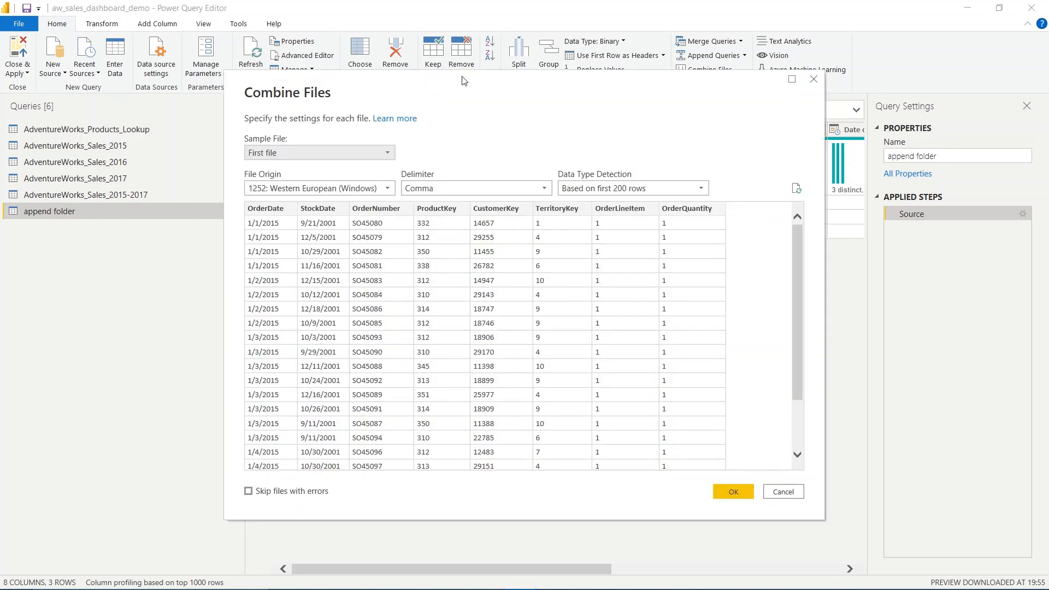
drag(463, 81, 500, 45)
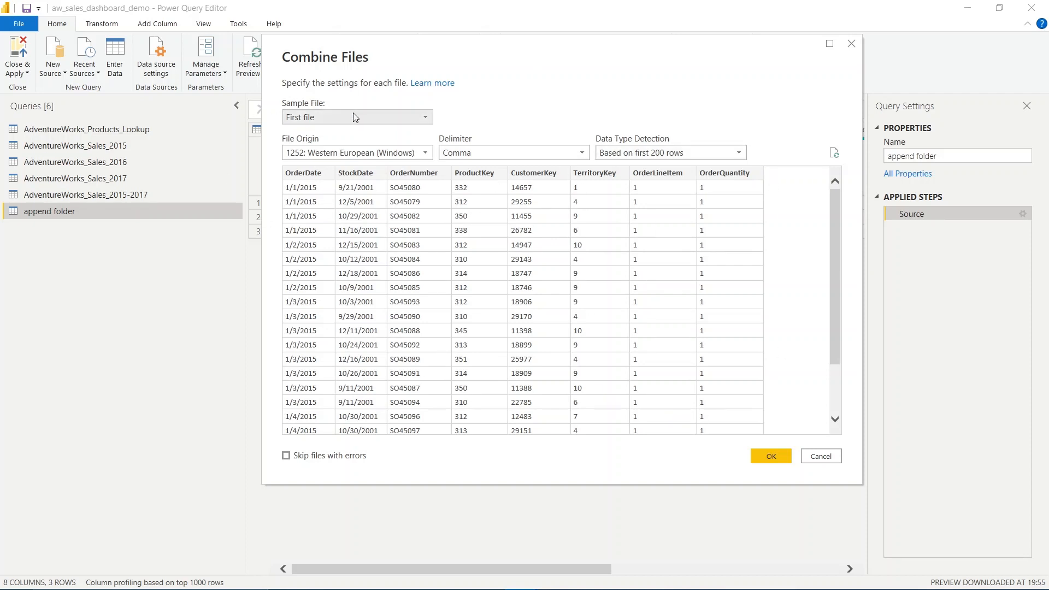
click(340, 116)
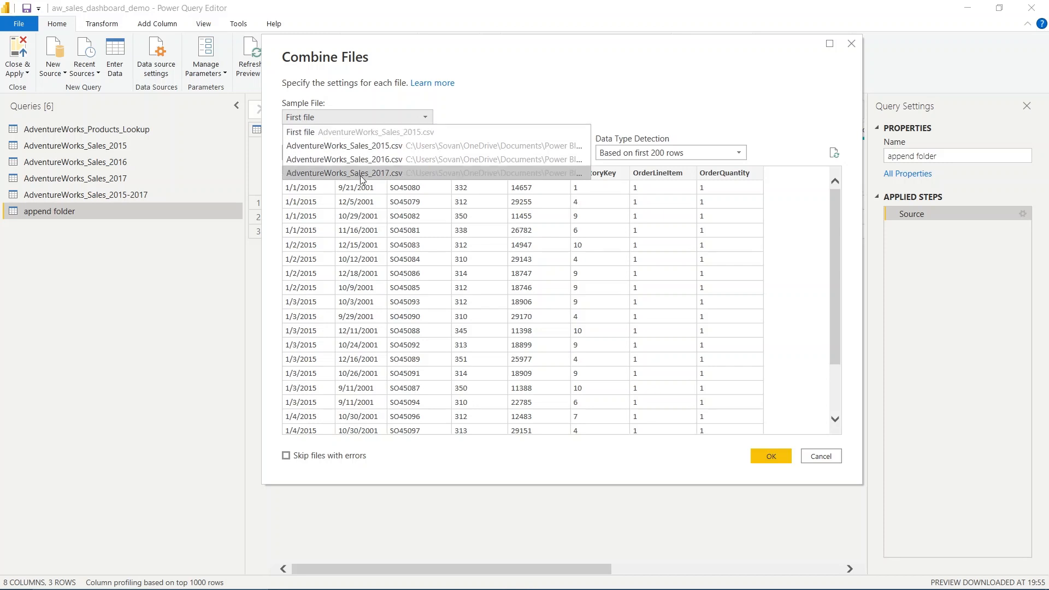
click(606, 68)
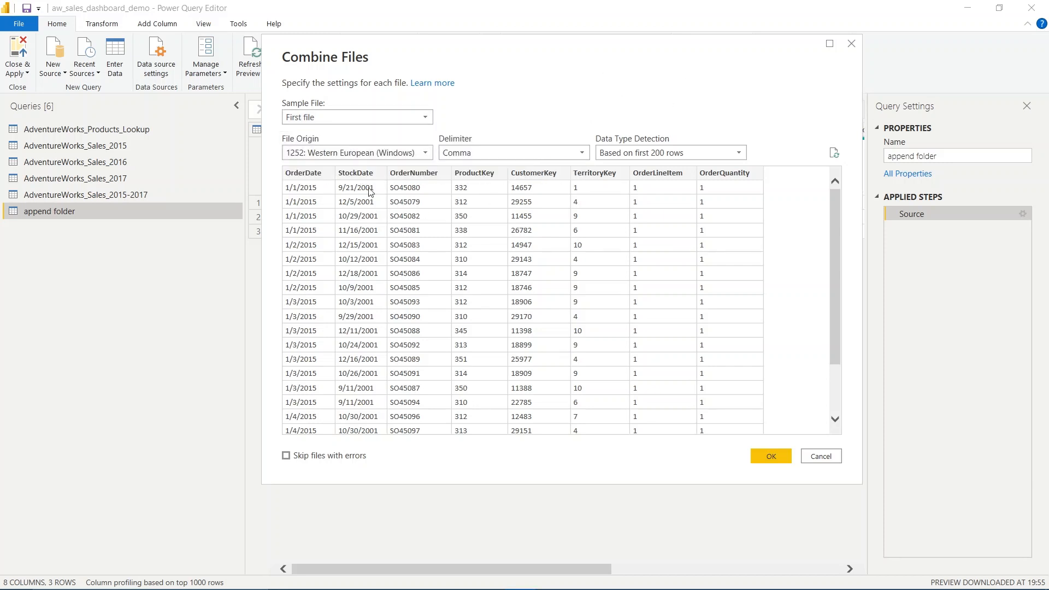
click(374, 122)
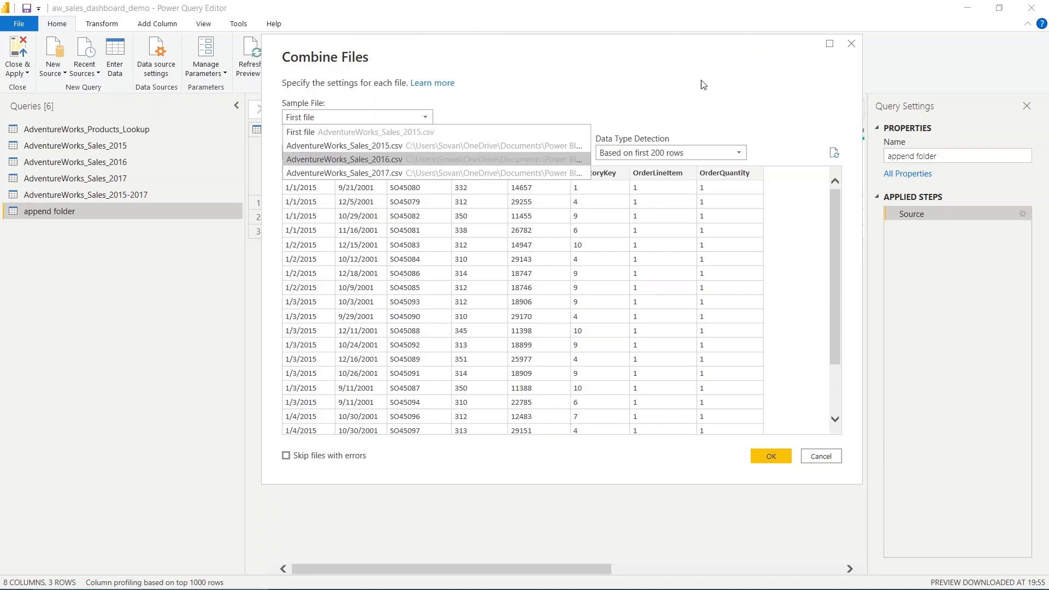
click(652, 96)
click(344, 118)
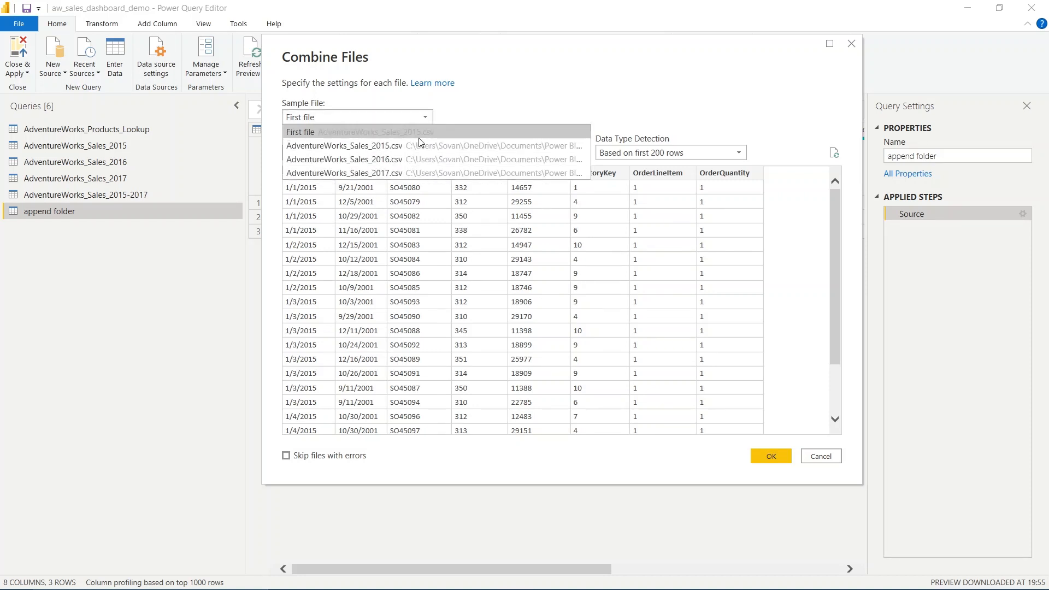
click(365, 146)
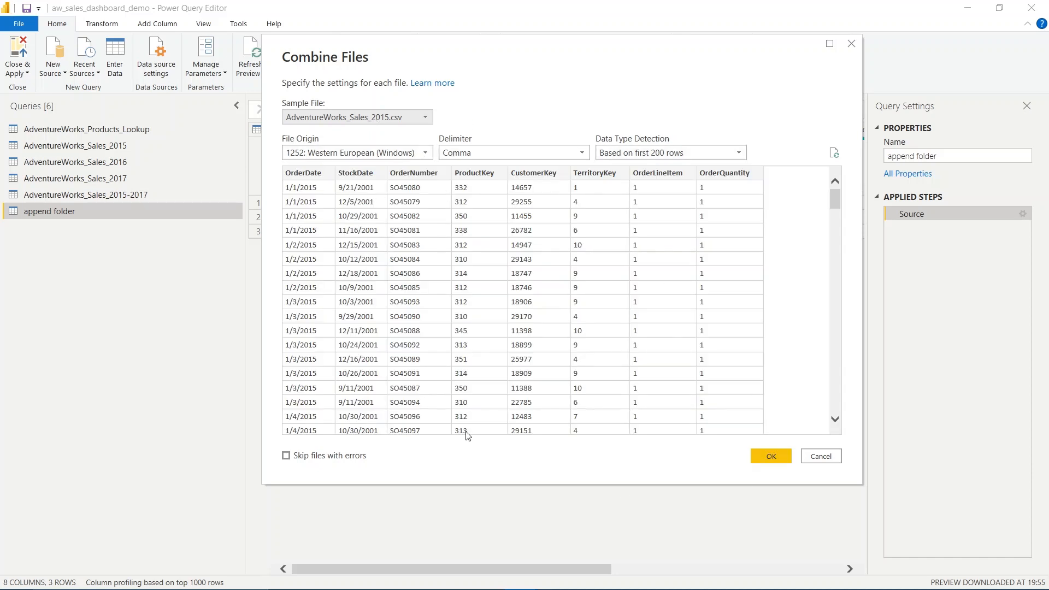
click(768, 460)
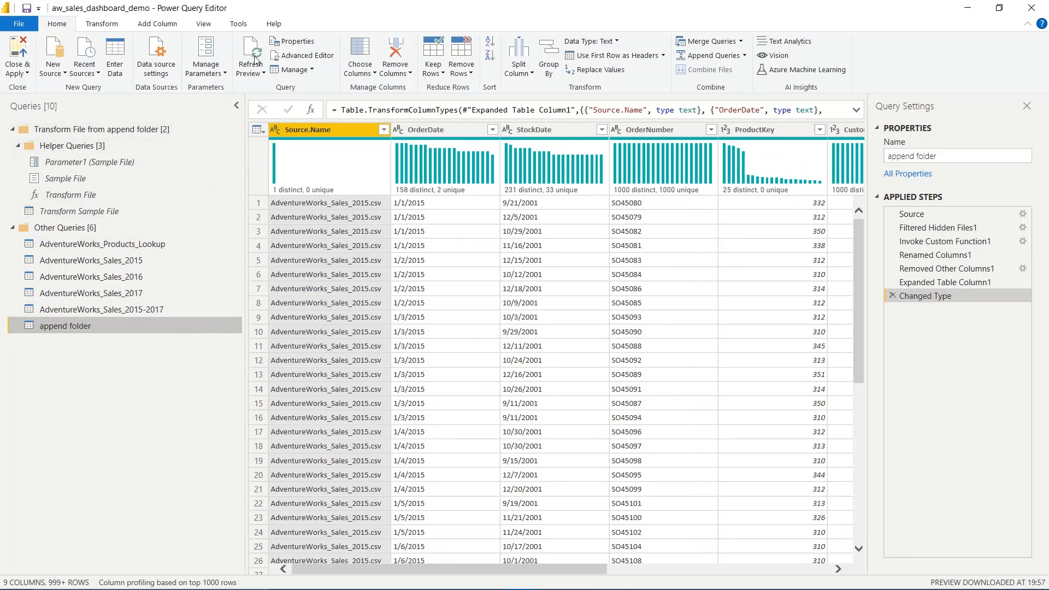
Step: Load the complete list of OrderDate filter values, check which years it covers, and close it without filtering
click(435, 132)
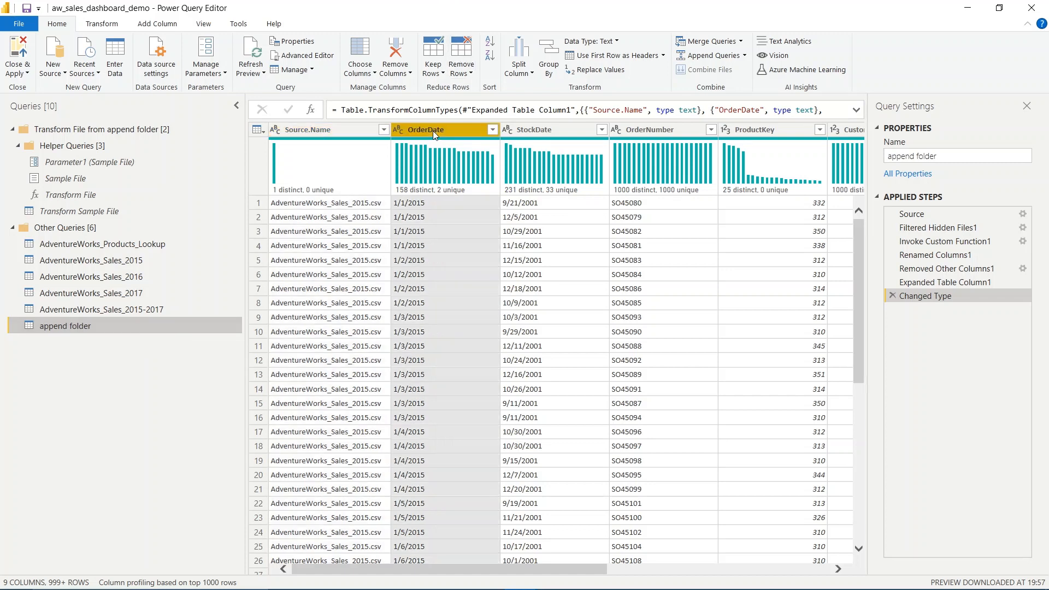
click(493, 130)
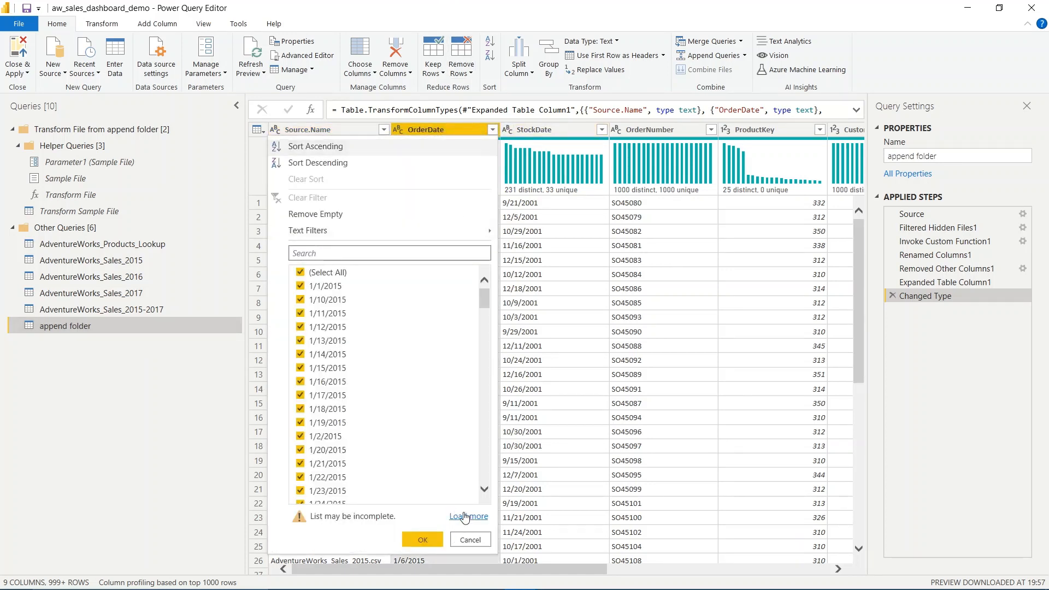
click(464, 516)
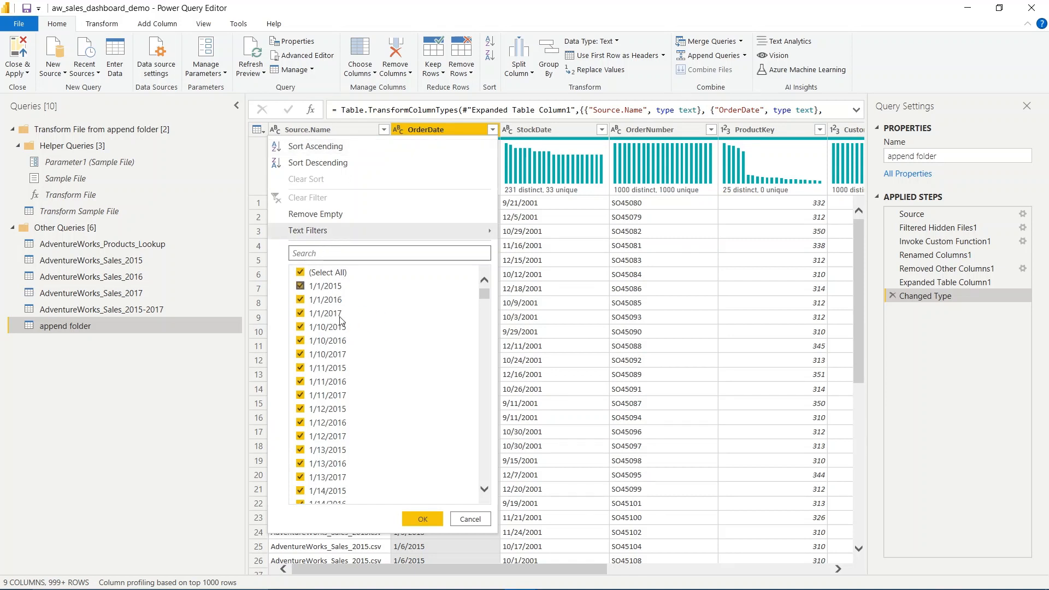
click(469, 518)
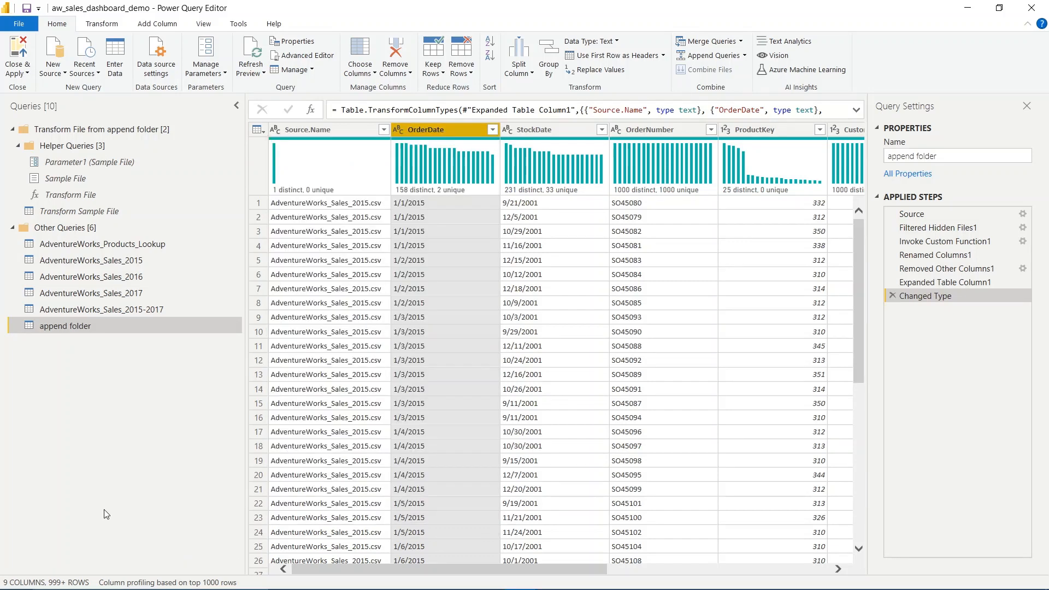